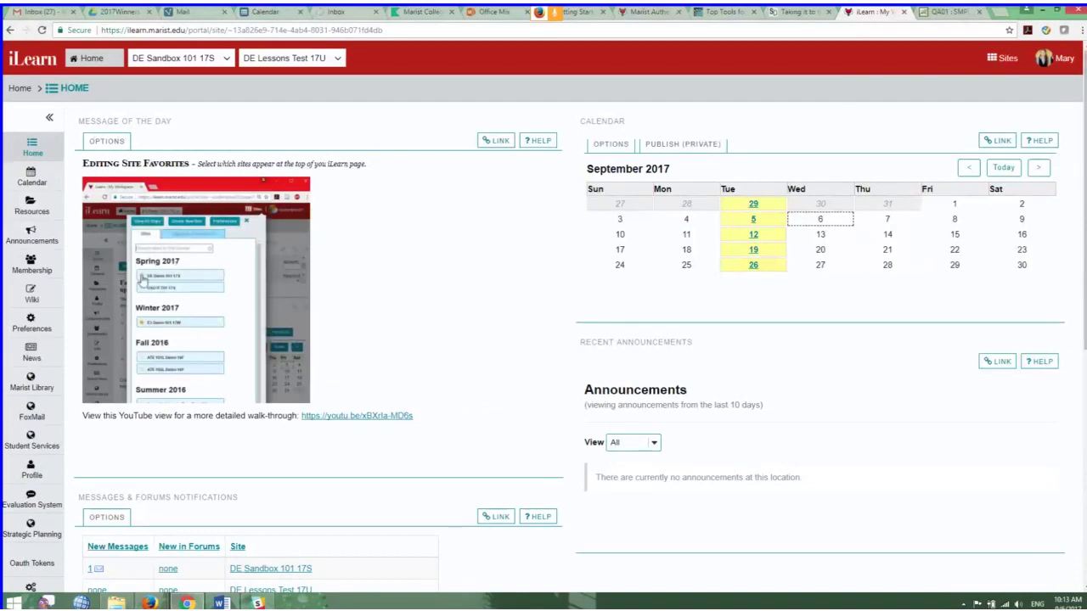
- Open the DE Demo 101 17F site from the Fall 2017 sites and view it as a Student
{"action": "left_click", "coordinate": [1000, 63]}
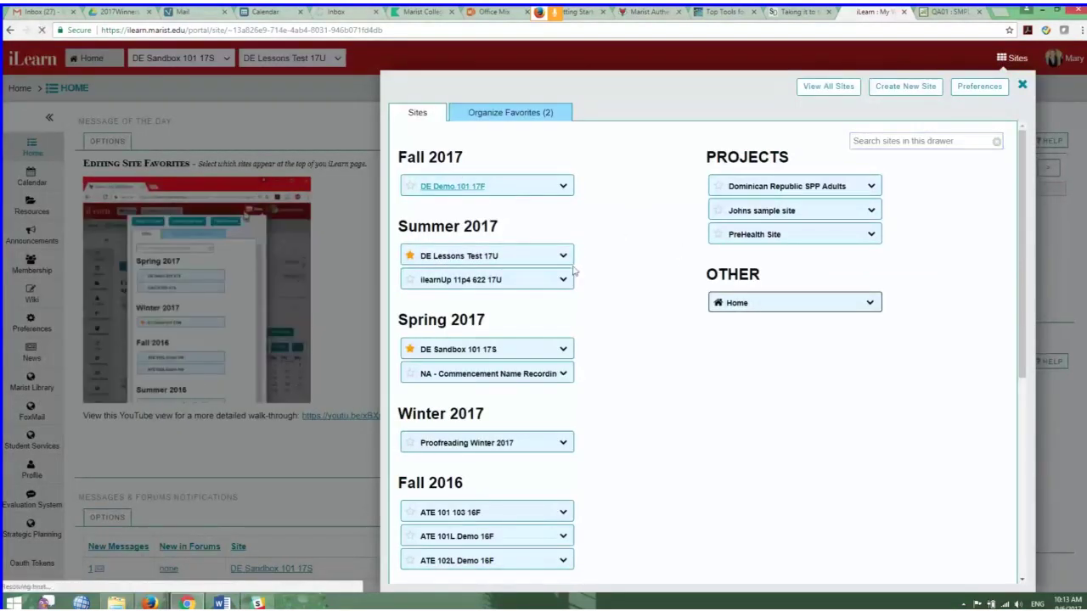
{"action": "left_click", "coordinate": [453, 187]}
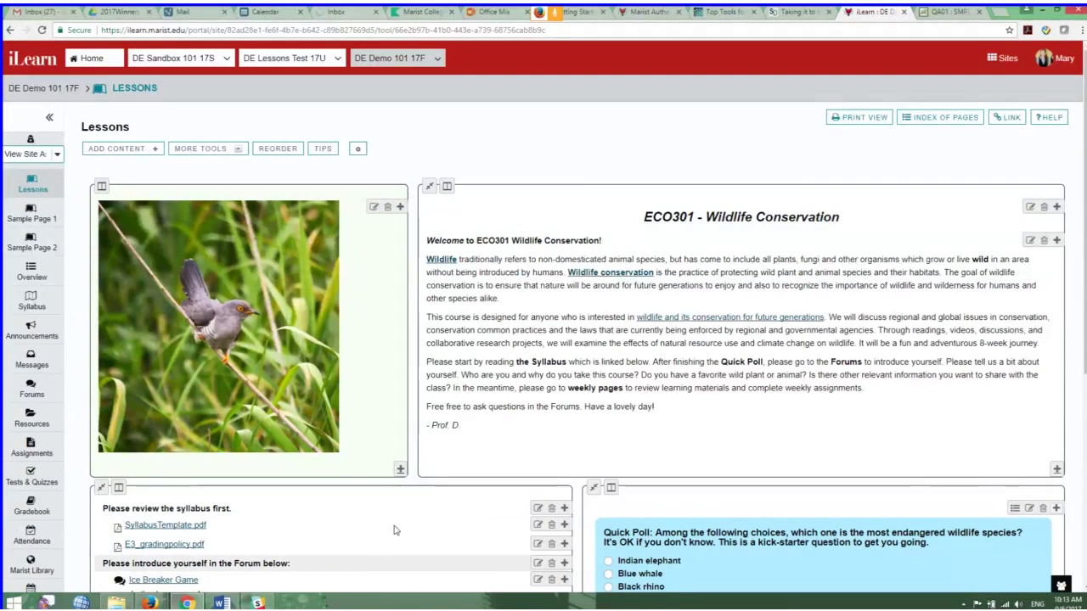
{"action": "left_click", "coordinate": [57, 155]}
{"action": "left_click", "coordinate": [30, 190]}
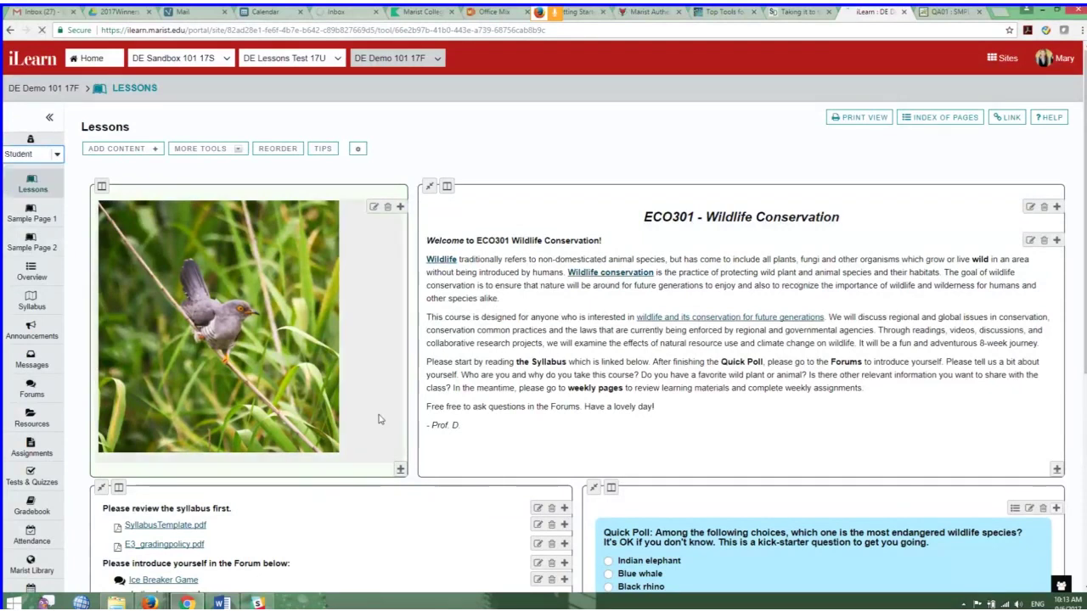
- Look through the Lessons page in student view, from the course welcome and Quick Poll down to the weekly links
{"action": "scroll", "coordinate": [516, 491], "scroll_direction": "down", "scroll_amount": 1}
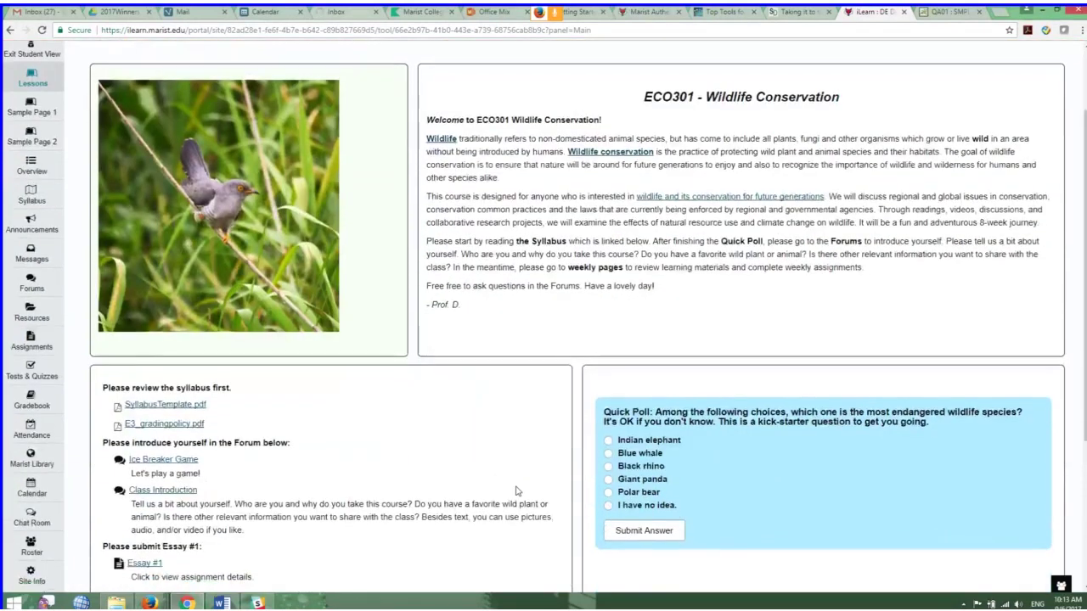
{"action": "scroll", "coordinate": [471, 314], "scroll_direction": "down", "scroll_amount": 1}
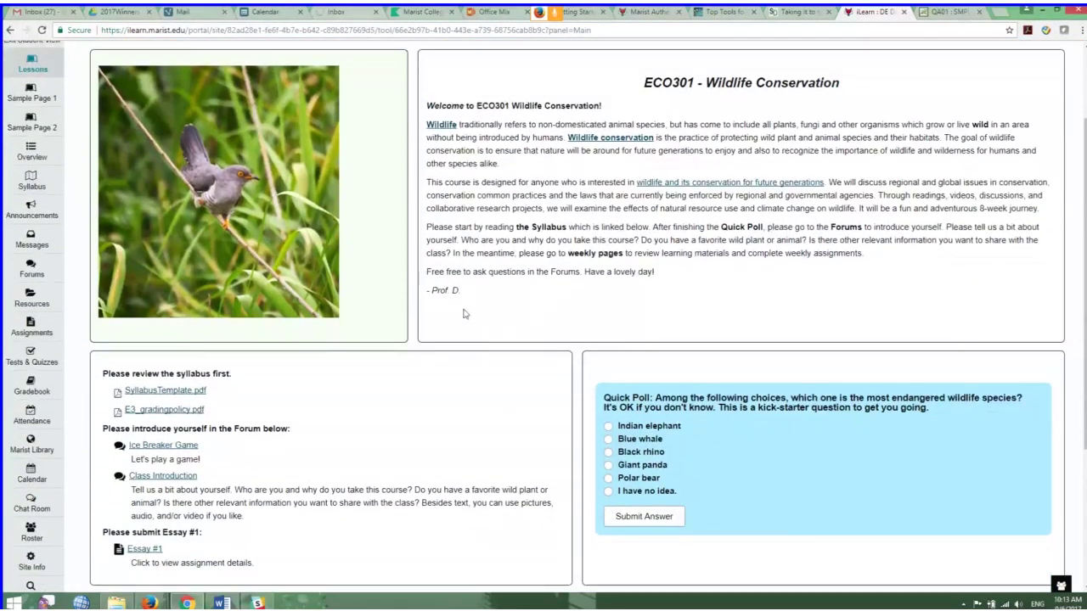
{"action": "scroll", "coordinate": [400, 360], "scroll_direction": "down", "scroll_amount": 1}
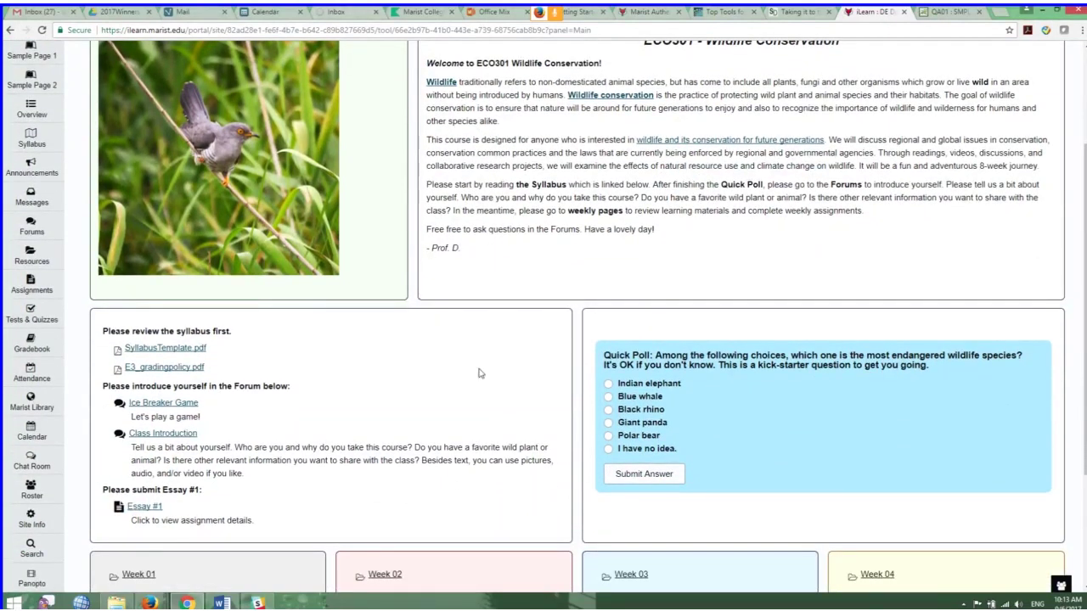
{"action": "scroll", "coordinate": [480, 374], "scroll_direction": "down", "scroll_amount": 2}
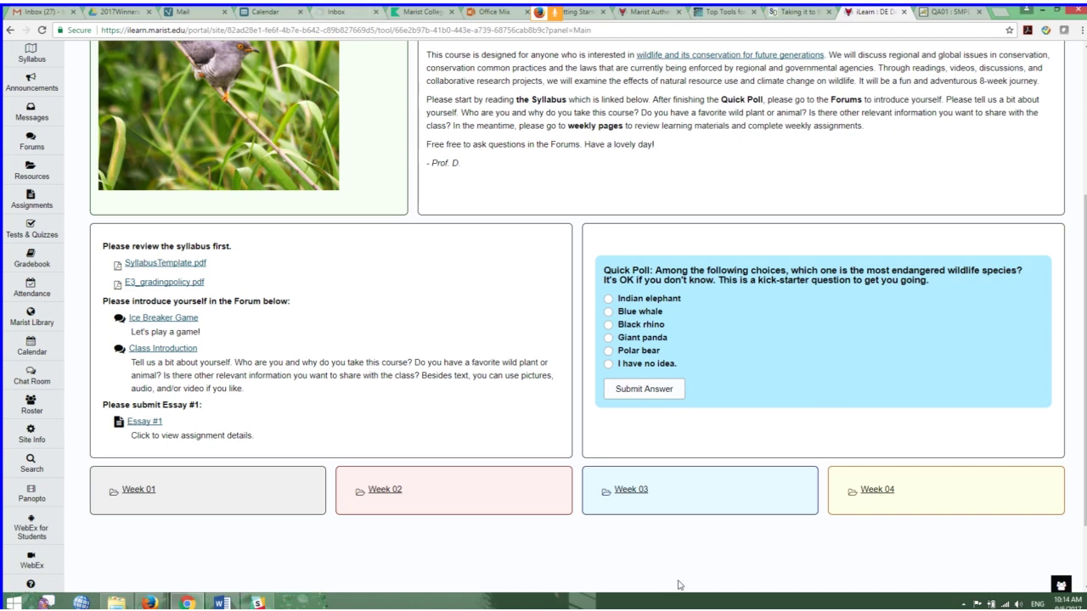
{"action": "scroll", "coordinate": [192, 452], "scroll_direction": "down", "scroll_amount": 1}
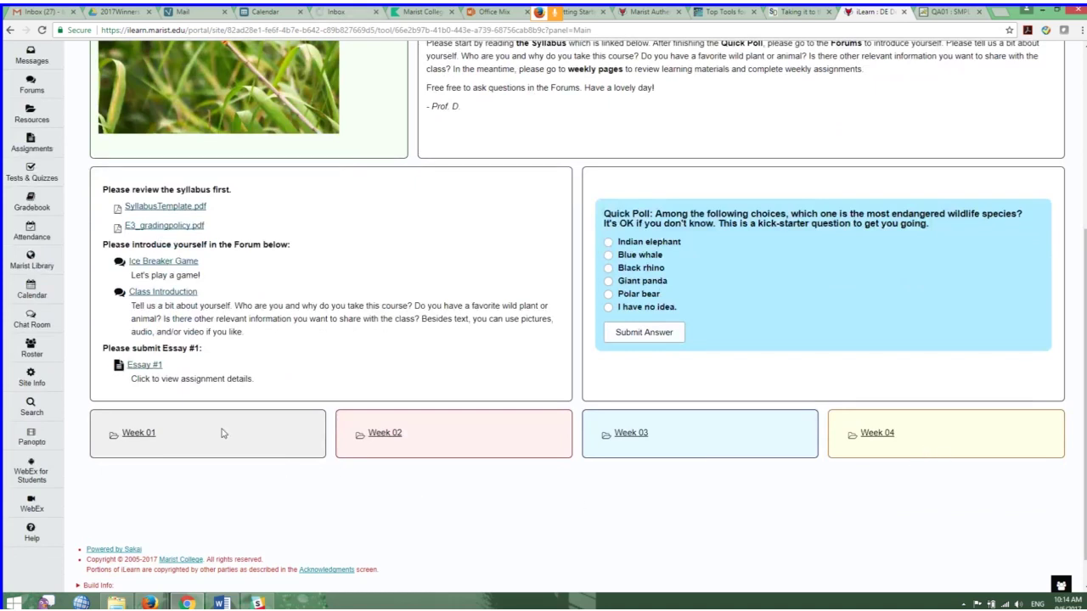
- Open Sample Page 1 and examine its welcome text, video, weekly links and syllabus poll
{"action": "scroll", "coordinate": [222, 434], "scroll_direction": "up", "scroll_amount": 3}
{"action": "left_click", "coordinate": [33, 109]}
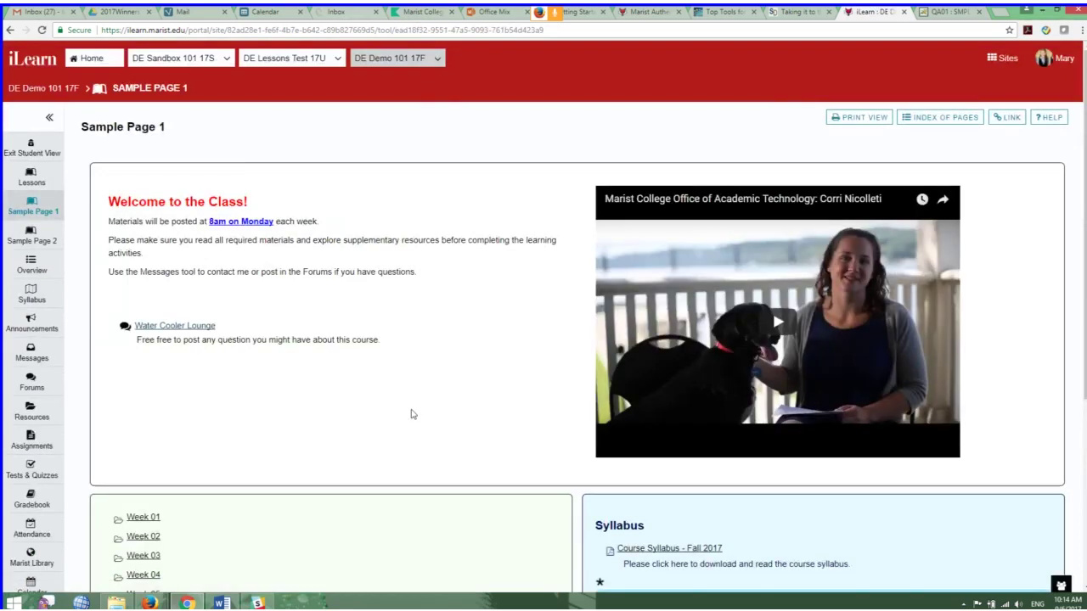
{"action": "scroll", "coordinate": [411, 415], "scroll_direction": "down", "scroll_amount": 3}
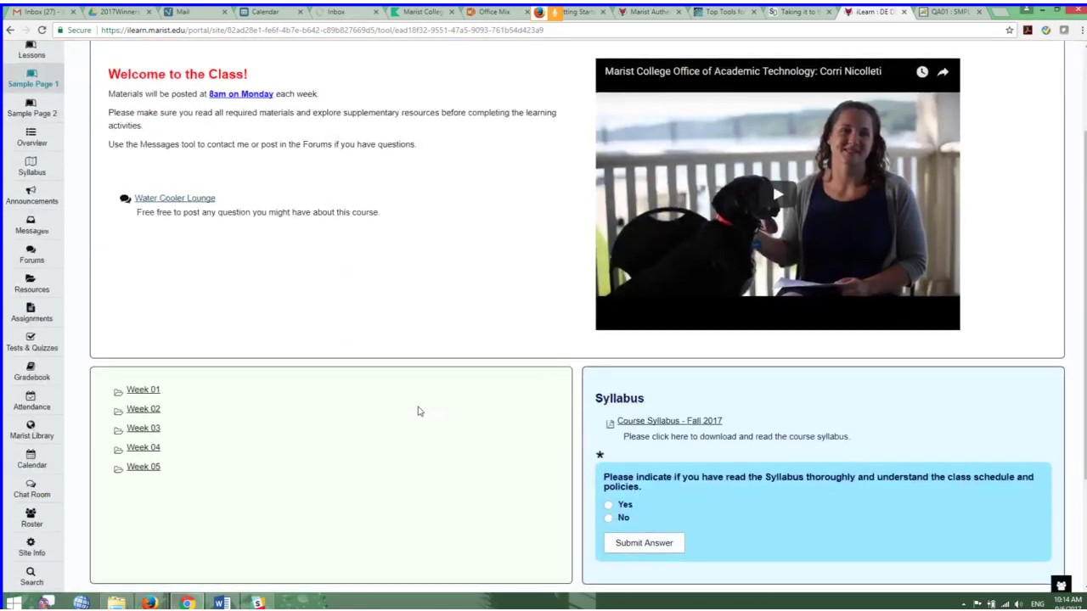
{"action": "scroll", "coordinate": [418, 412], "scroll_direction": "down", "scroll_amount": 1}
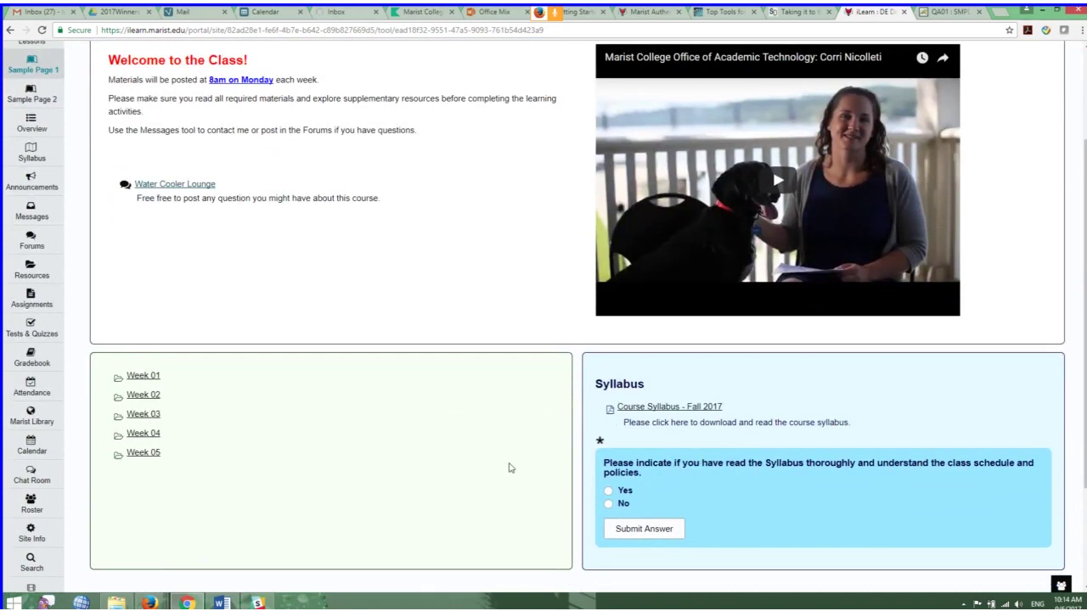
{"action": "scroll", "coordinate": [468, 436], "scroll_direction": "up", "scroll_amount": 1}
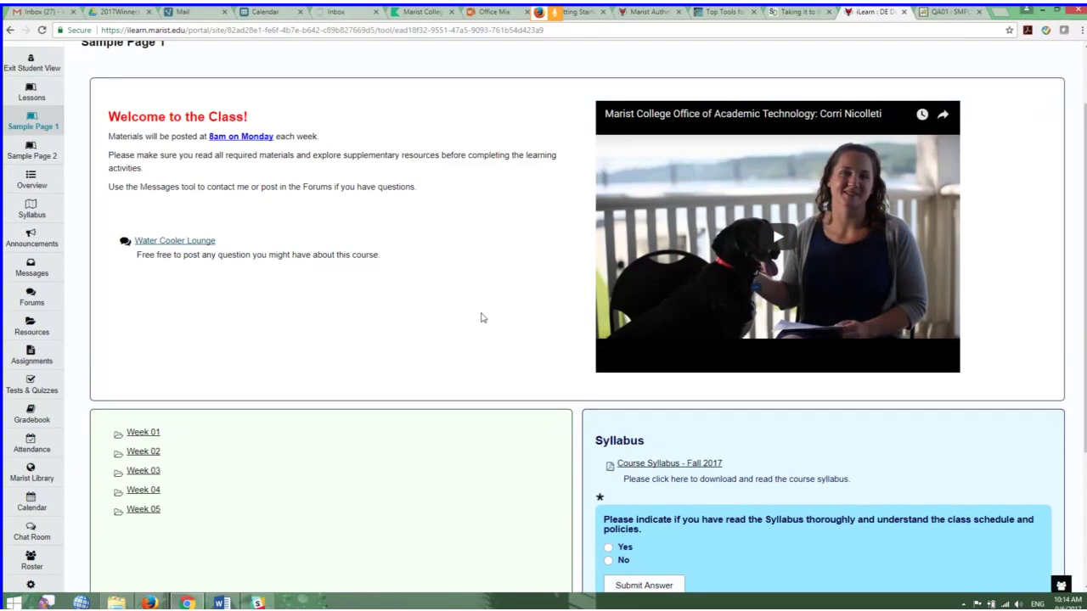
{"action": "scroll", "coordinate": [481, 317], "scroll_direction": "down", "scroll_amount": 2}
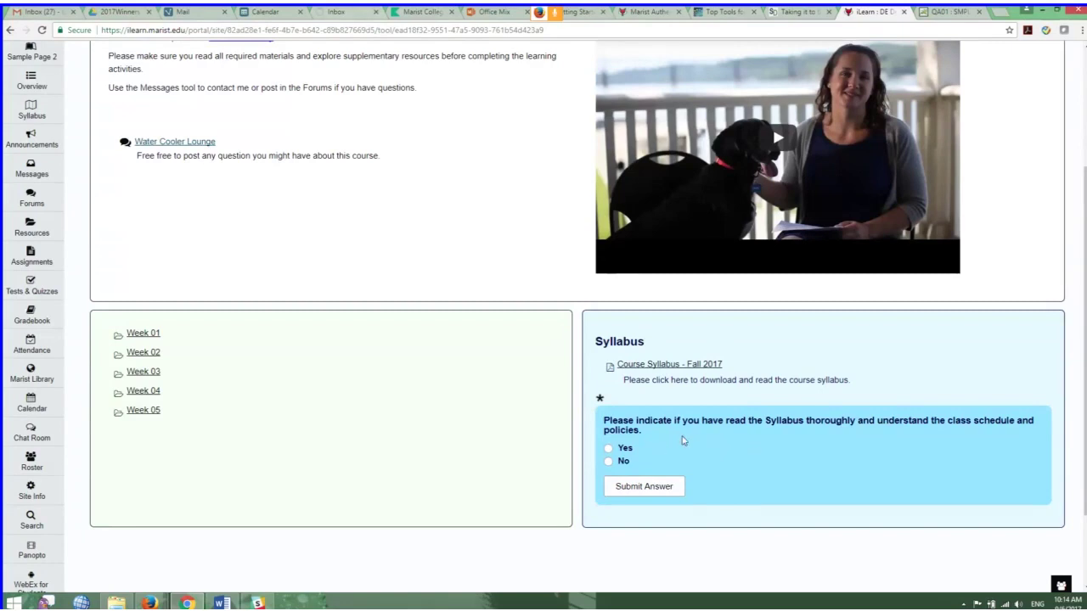
- Open Sample Page 2 and review its course information, syllabus, support and topic-based weekly sections
{"action": "scroll", "coordinate": [178, 289], "scroll_direction": "up", "scroll_amount": 2}
{"action": "left_click", "coordinate": [38, 140]}
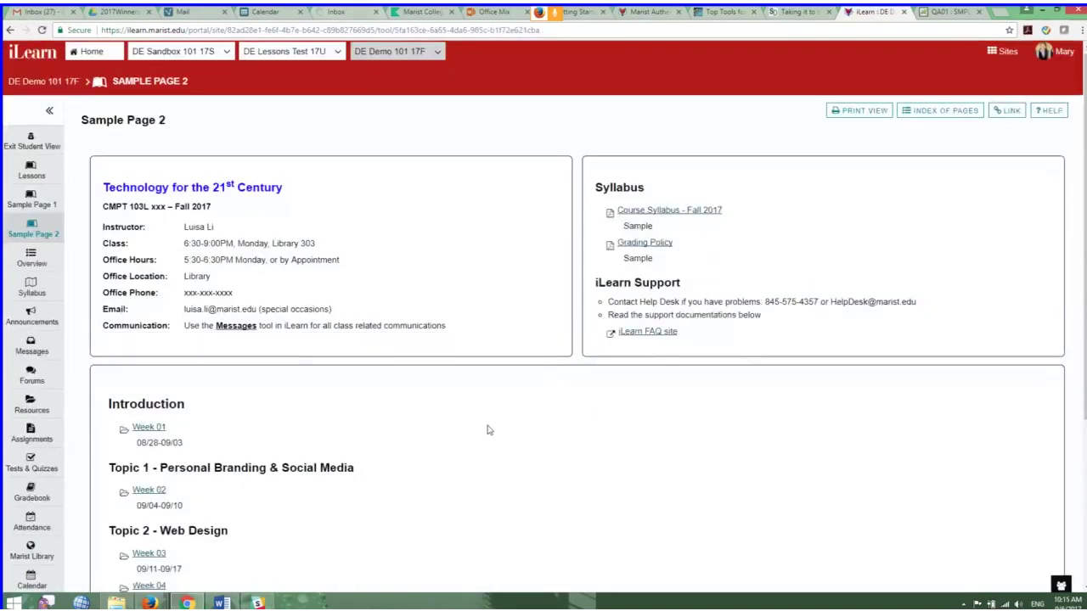
{"action": "scroll", "coordinate": [489, 430], "scroll_direction": "down", "scroll_amount": 1}
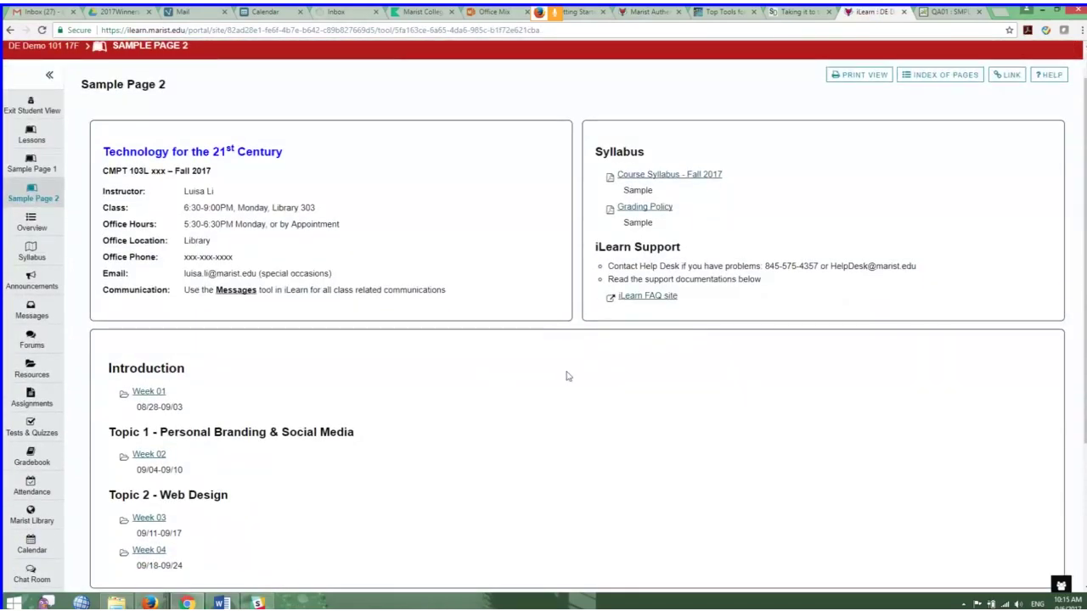
{"action": "scroll", "coordinate": [611, 396], "scroll_direction": "down", "scroll_amount": 1}
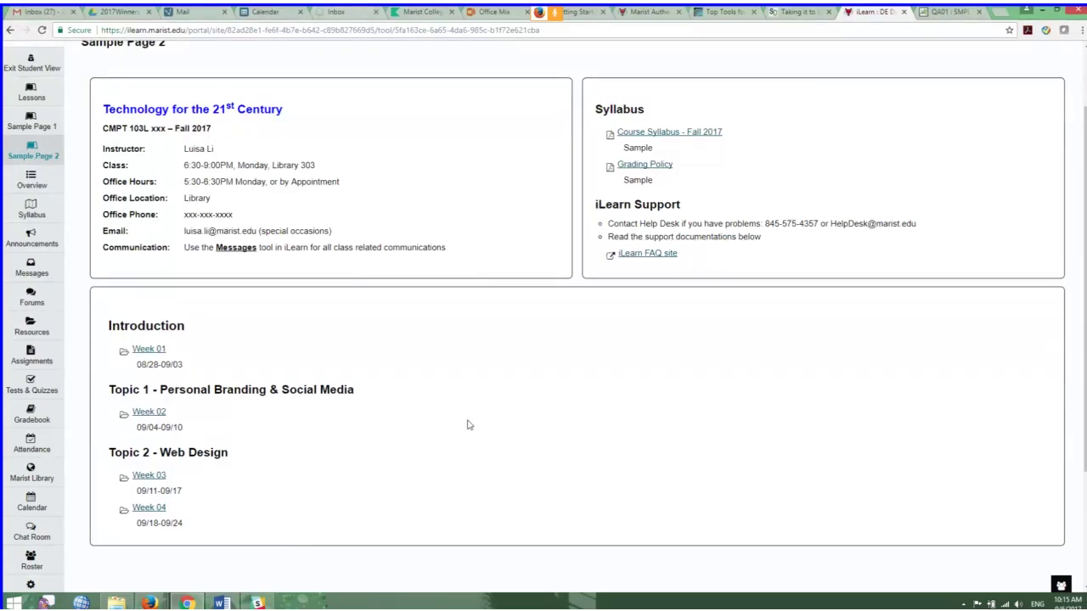
- Return to Sample Page 1, open its Week 02 page and look over the collapsible sections
{"action": "left_click", "coordinate": [31, 123]}
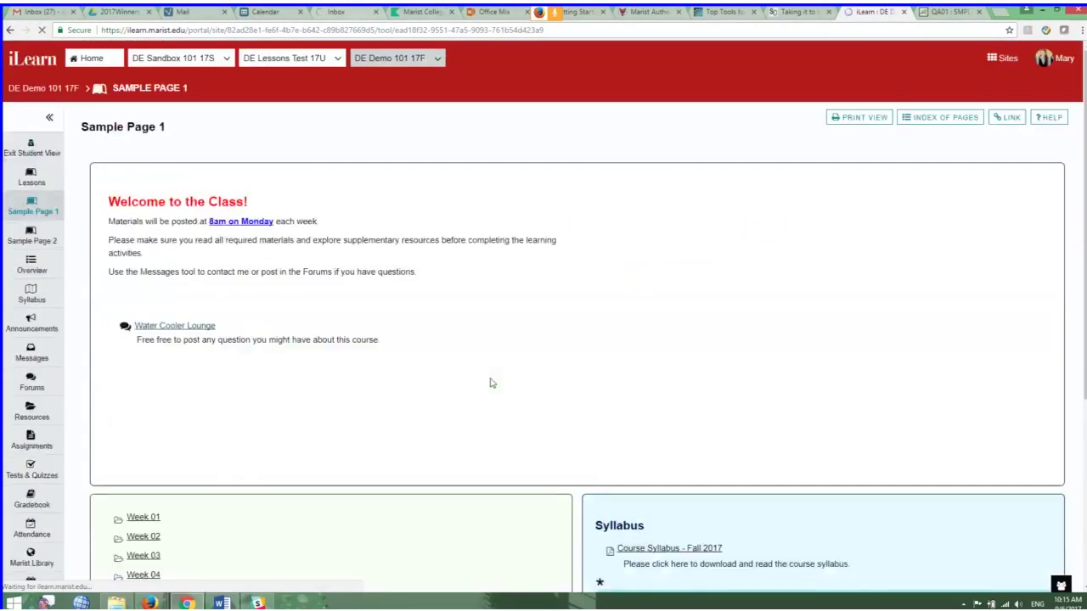
{"action": "scroll", "coordinate": [317, 413], "scroll_direction": "down", "scroll_amount": 1}
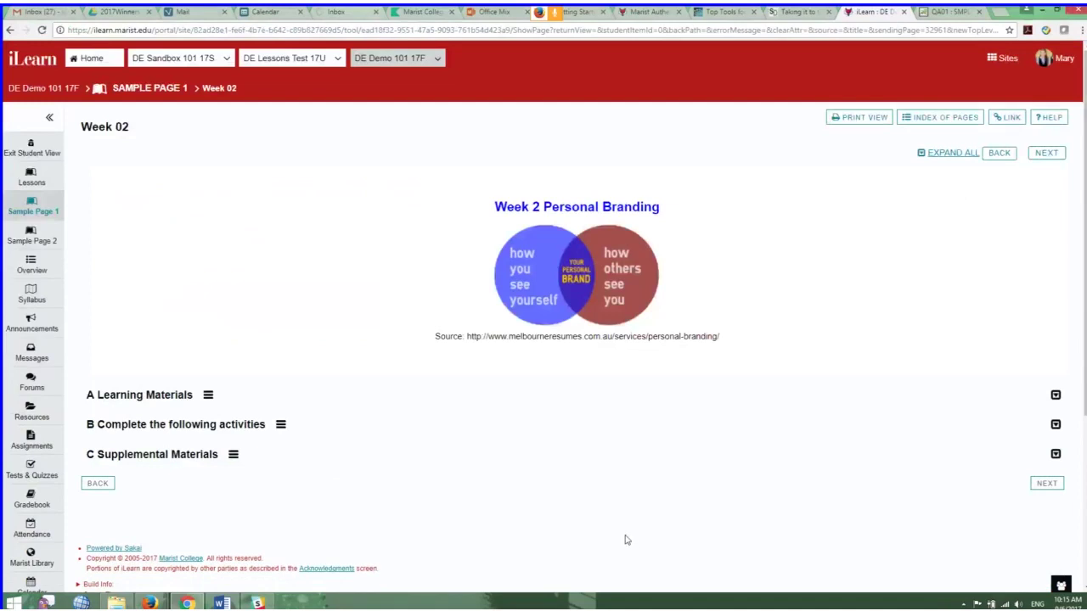
{"action": "scroll", "coordinate": [623, 532], "scroll_direction": "down", "scroll_amount": 1}
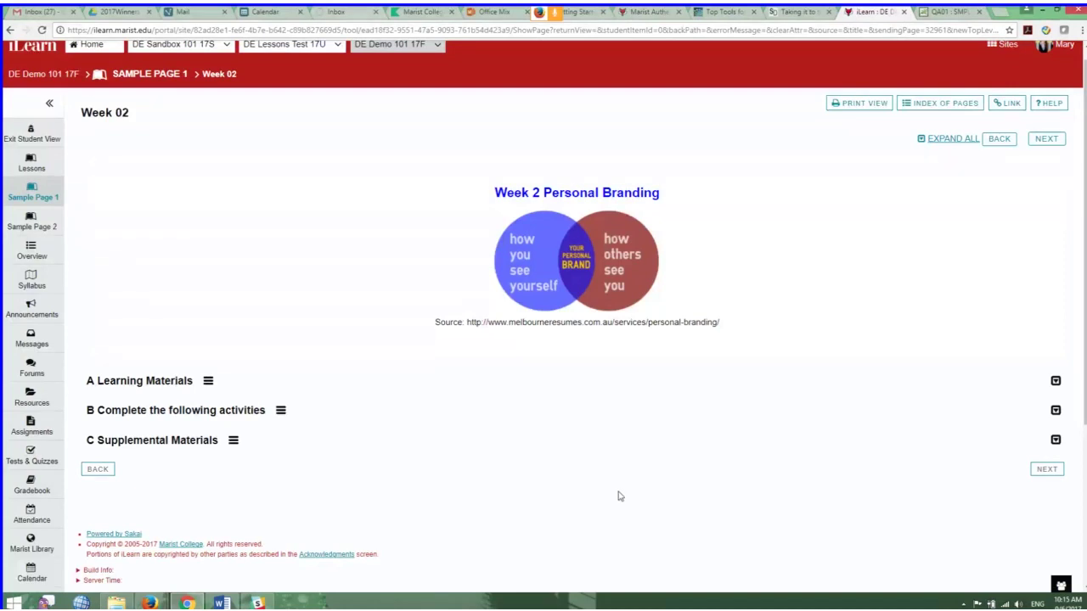
{"action": "scroll", "coordinate": [619, 497], "scroll_direction": "down", "scroll_amount": 1}
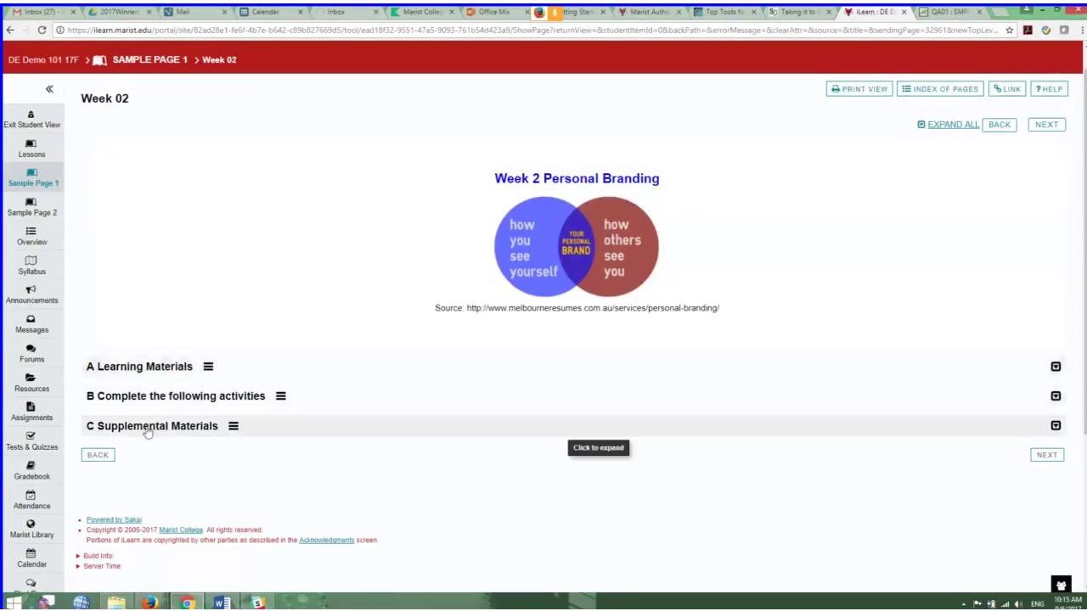
{"action": "scroll", "coordinate": [313, 398], "scroll_direction": "down", "scroll_amount": 1}
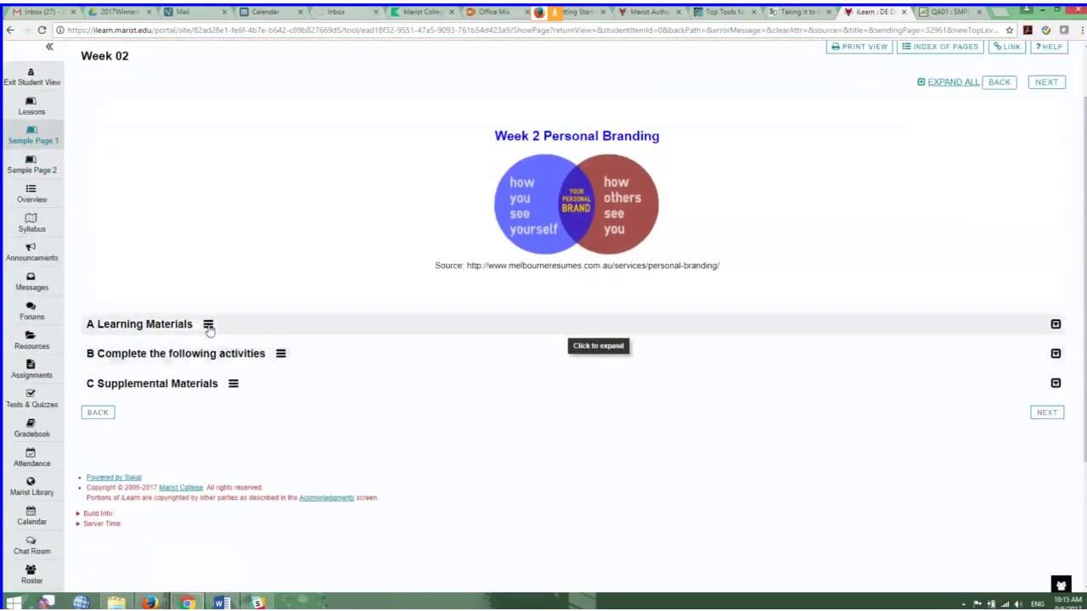
- Expand and collapse the Learning Materials, Complete the following activities and Supplemental Materials sections one after another
{"action": "left_click", "coordinate": [209, 327]}
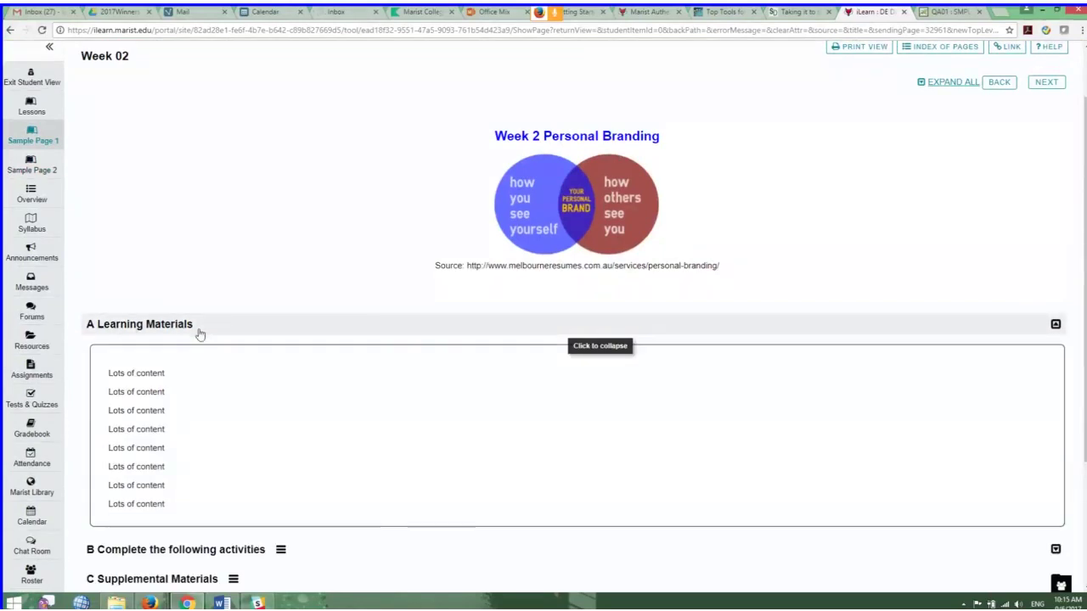
{"action": "left_click", "coordinate": [199, 331]}
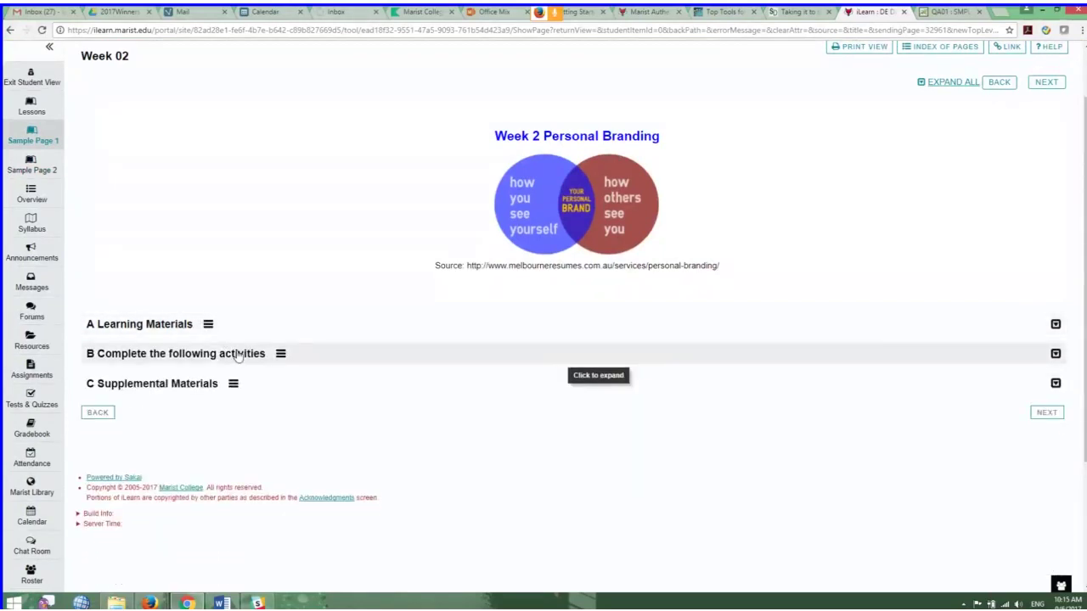
{"action": "left_click", "coordinate": [241, 356]}
{"action": "scroll", "coordinate": [238, 357], "scroll_direction": "down", "scroll_amount": 1}
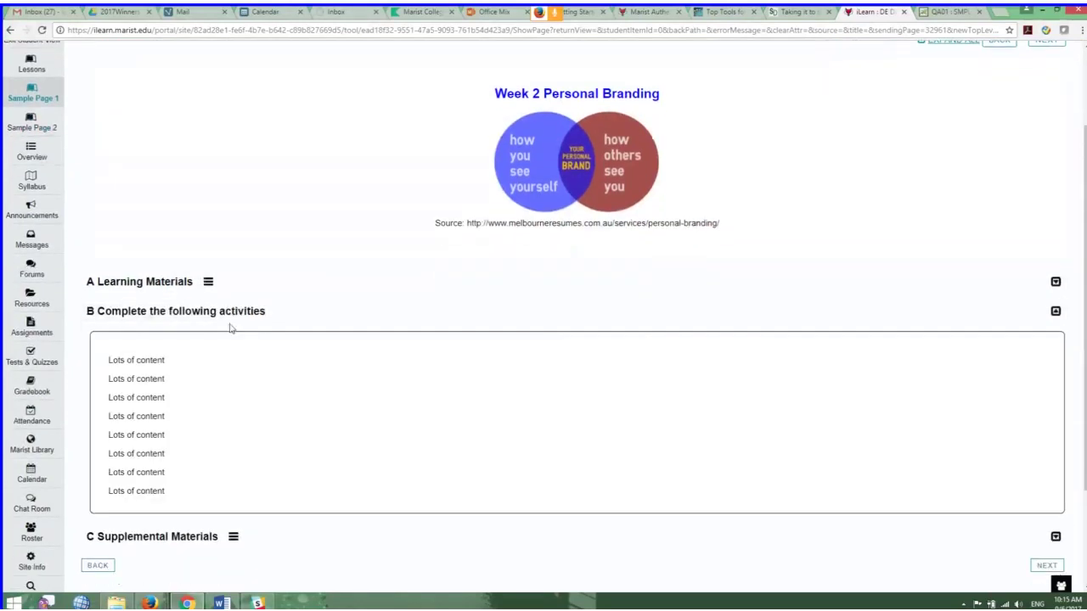
{"action": "left_click", "coordinate": [225, 316]}
{"action": "left_click", "coordinate": [218, 345]}
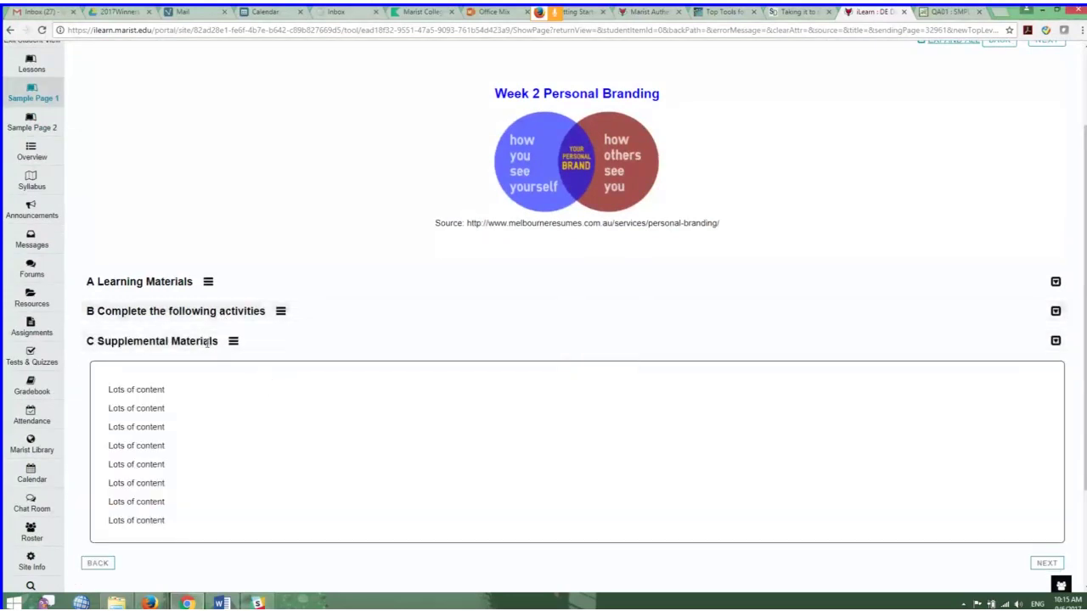
{"action": "left_click", "coordinate": [207, 343]}
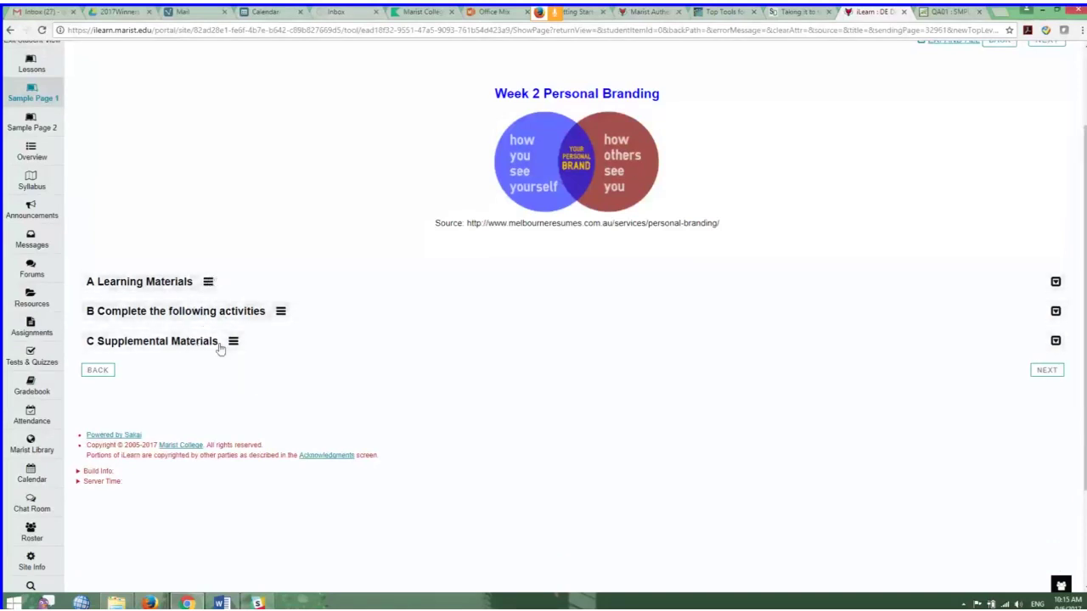
- Expand the Learning Materials section of Week 02 once more and collapse it again
{"action": "scroll", "coordinate": [551, 547], "scroll_direction": "up", "scroll_amount": 1}
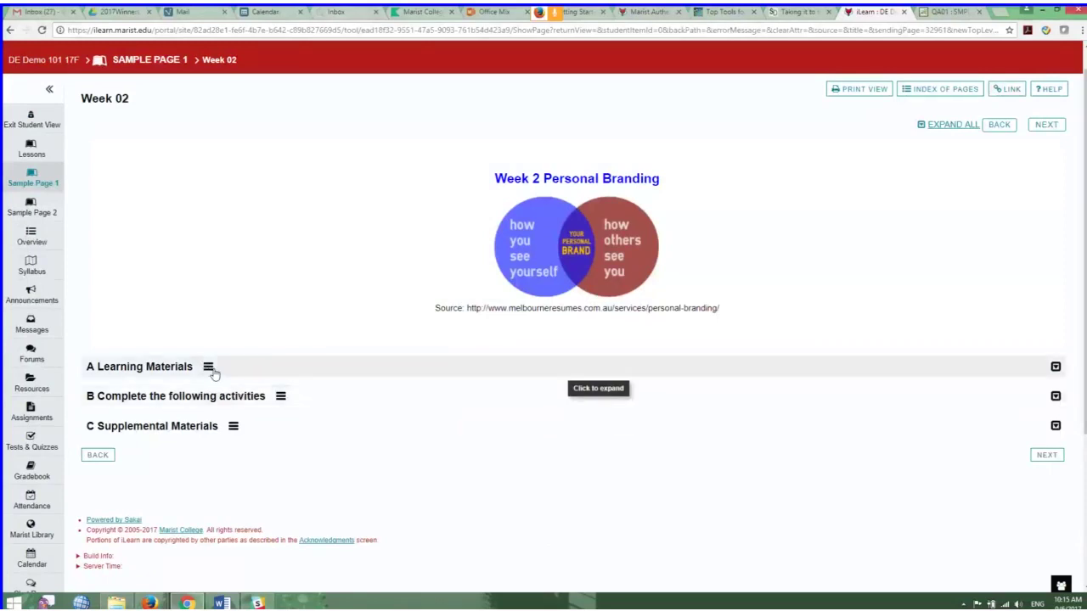
{"action": "left_click", "coordinate": [216, 372]}
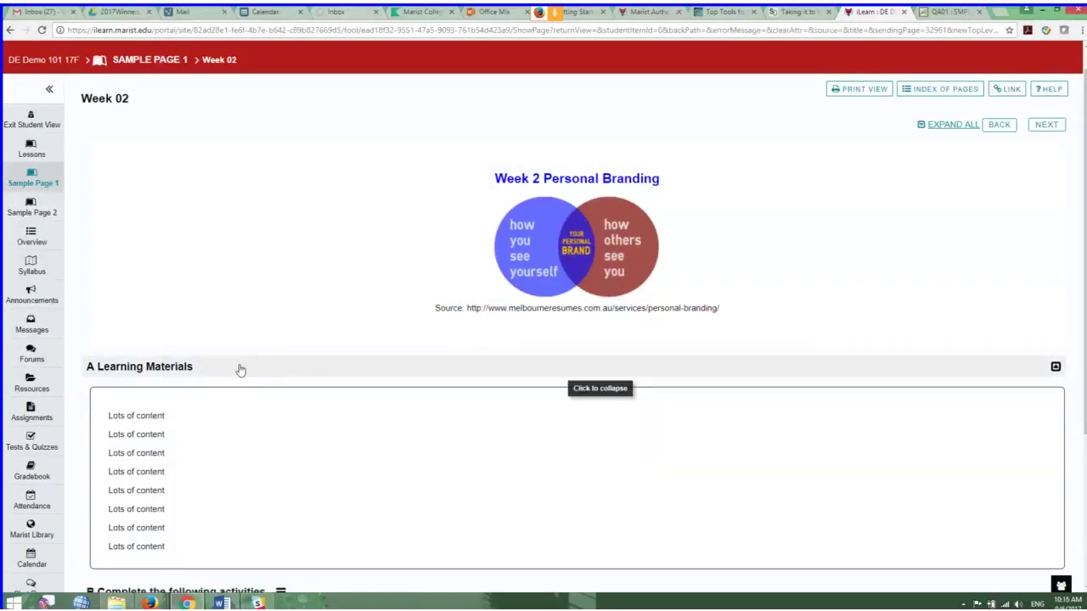
{"action": "left_click", "coordinate": [252, 375]}
{"action": "scroll", "coordinate": [587, 507], "scroll_direction": "up", "scroll_amount": 1}
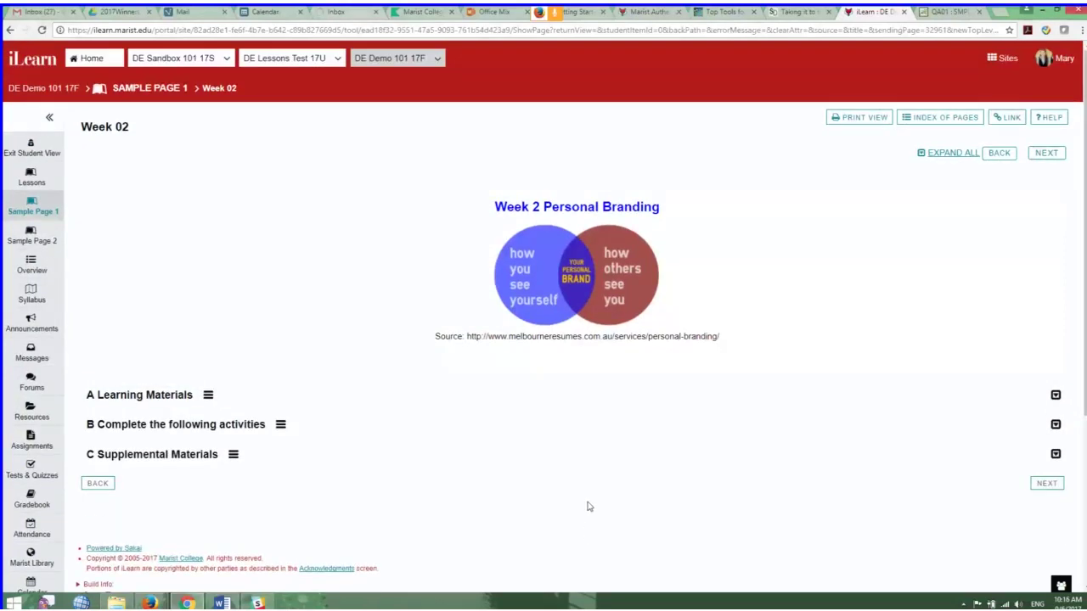
- Switch to the Sakai QA01 site SMPL101 Spring 2017 and view its Start Here page as a Student
{"action": "left_click", "coordinate": [944, 12]}
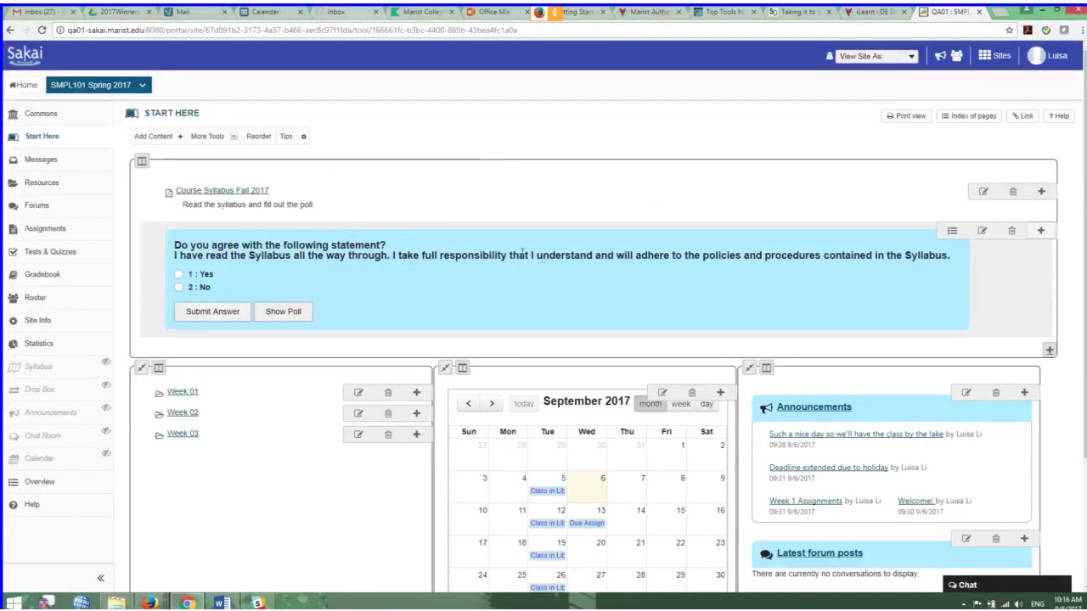
{"action": "scroll", "coordinate": [733, 269], "scroll_direction": "down", "scroll_amount": 1}
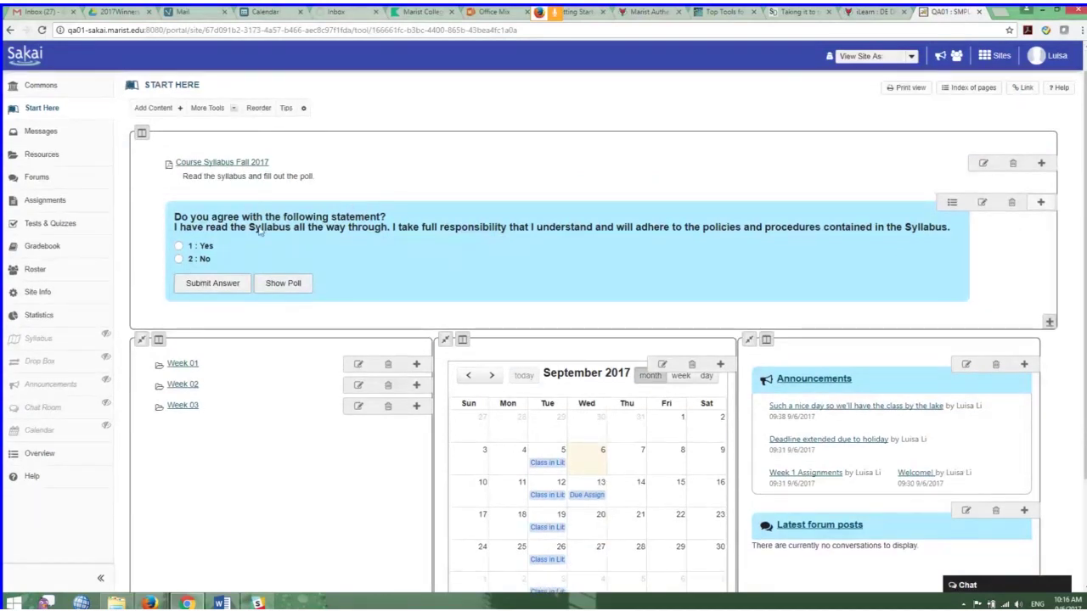
{"action": "scroll", "coordinate": [259, 232], "scroll_direction": "up", "scroll_amount": 1}
{"action": "left_click", "coordinate": [912, 57]}
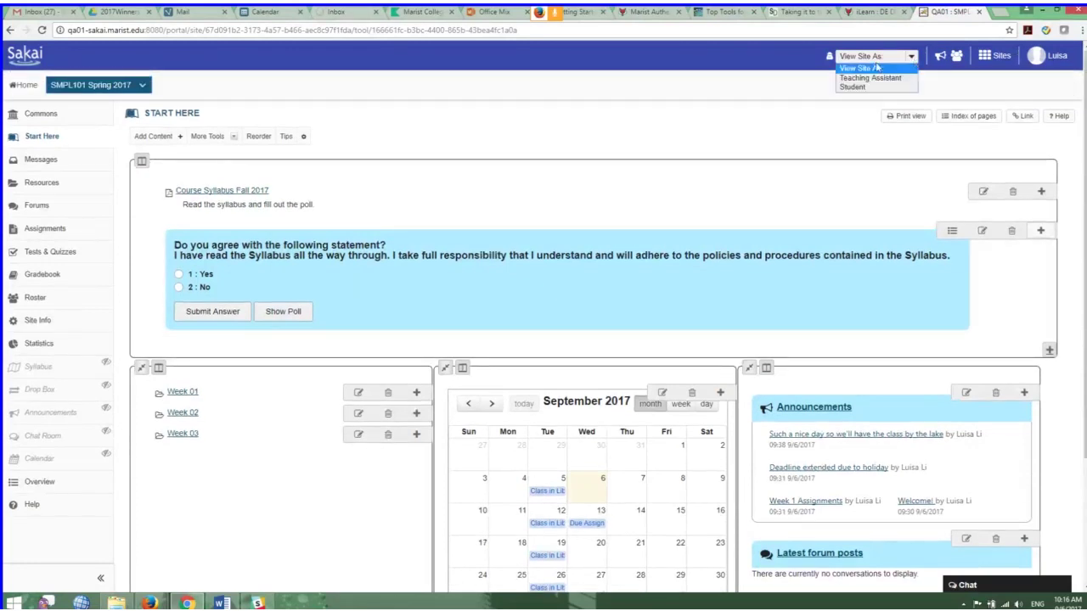
{"action": "left_click", "coordinate": [854, 87]}
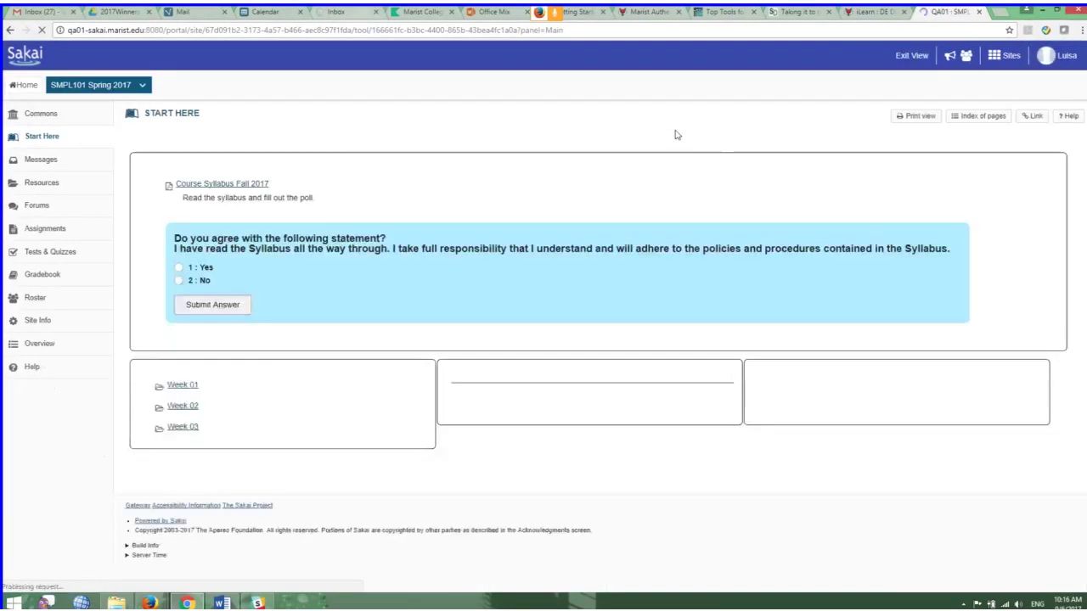
- Review the Start Here page's syllabus poll, weekly links, embedded calendar, announcements and latest forum posts
{"action": "scroll", "coordinate": [1067, 334], "scroll_direction": "down", "scroll_amount": 1}
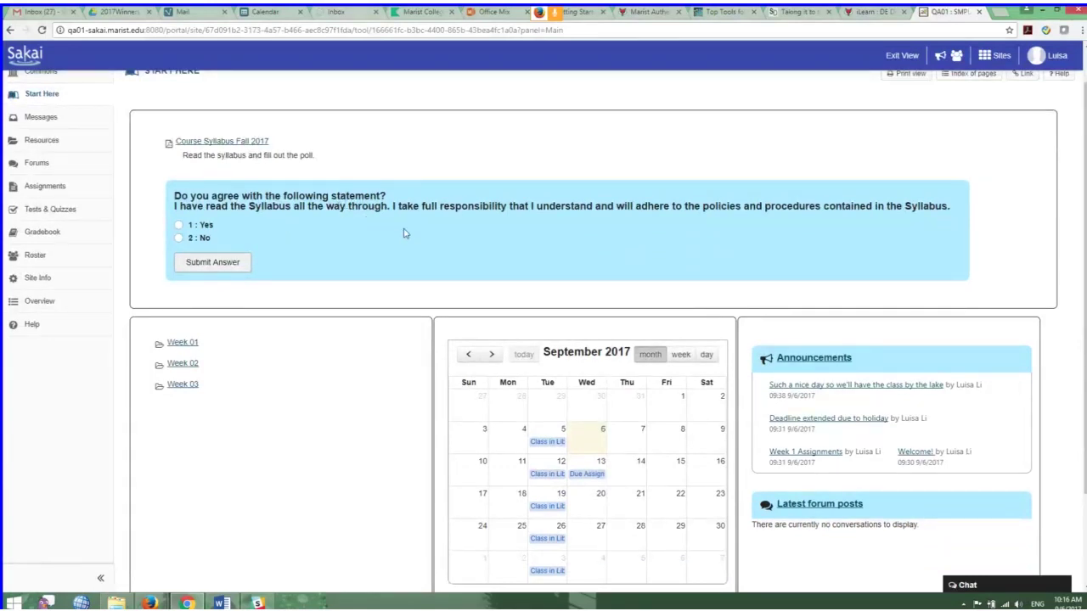
{"action": "scroll", "coordinate": [711, 258], "scroll_direction": "down", "scroll_amount": 2}
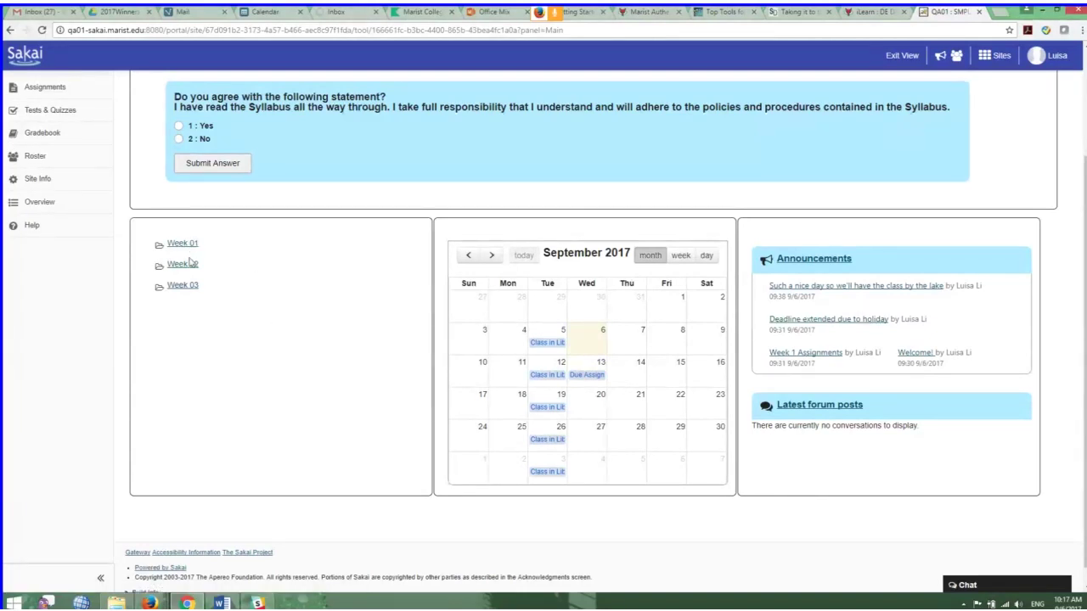
{"action": "scroll", "coordinate": [340, 499], "scroll_direction": "up", "scroll_amount": 1}
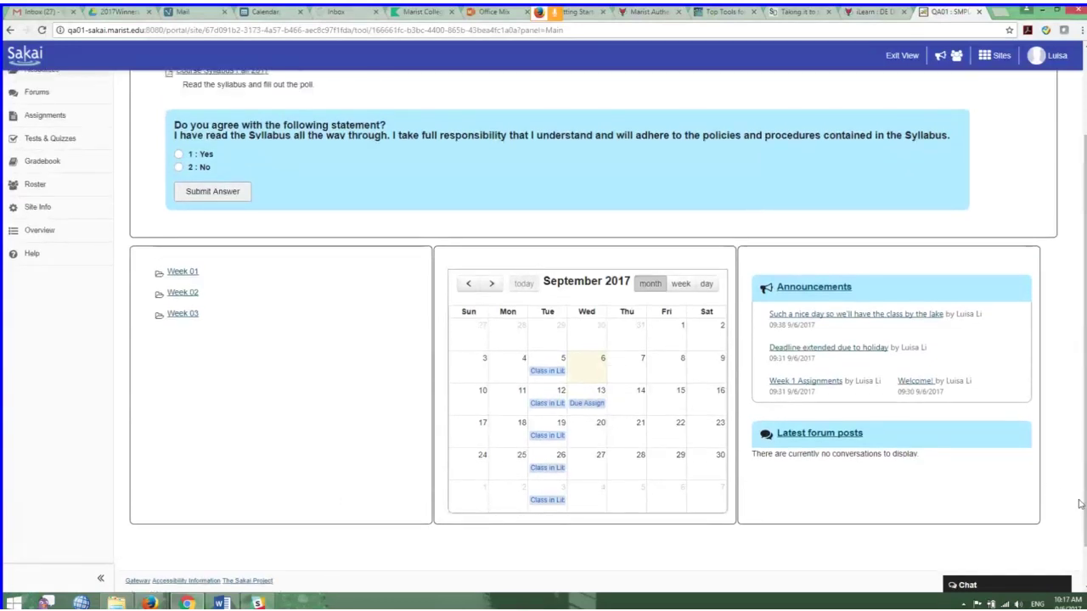
{"action": "scroll", "coordinate": [1079, 505], "scroll_direction": "up", "scroll_amount": 1}
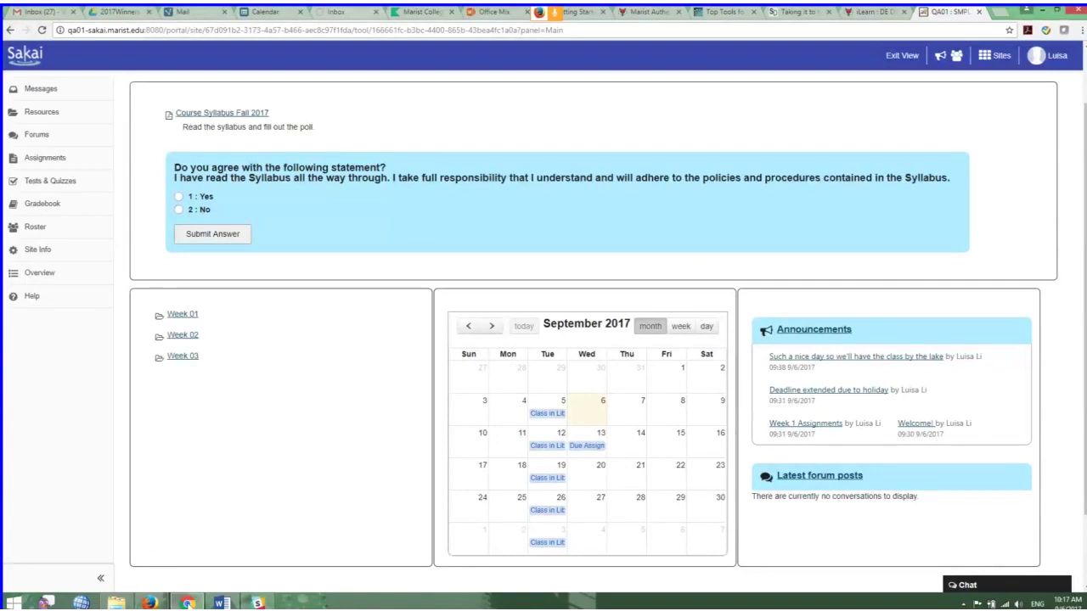
- Switch to the BigBlueButton meeting window in Firefox and stop sharing the screen
{"action": "mouse_move", "coordinate": [149, 601]}
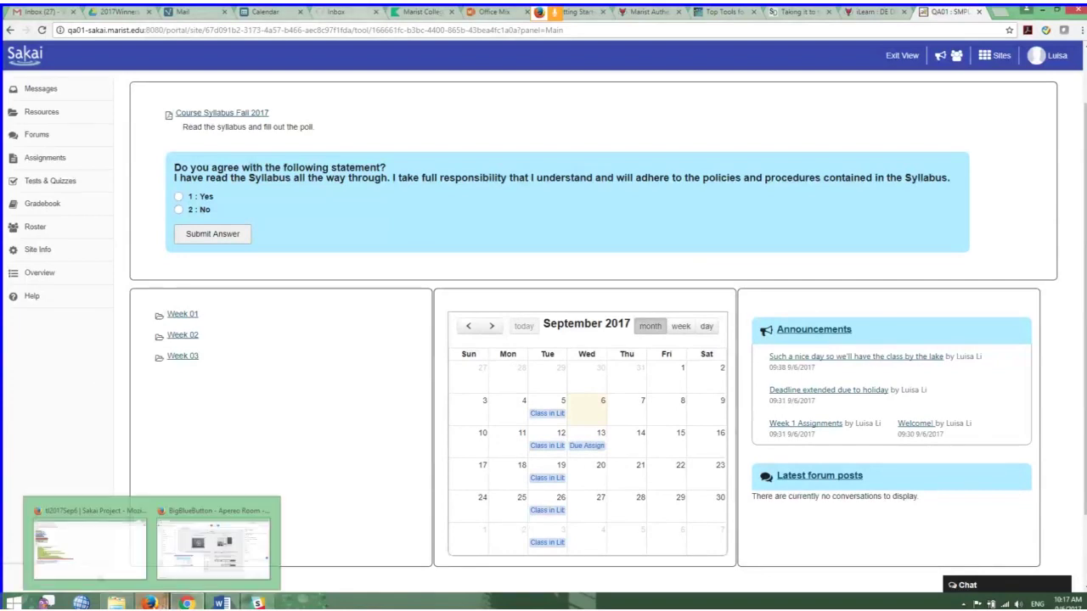
{"action": "left_click", "coordinate": [184, 560]}
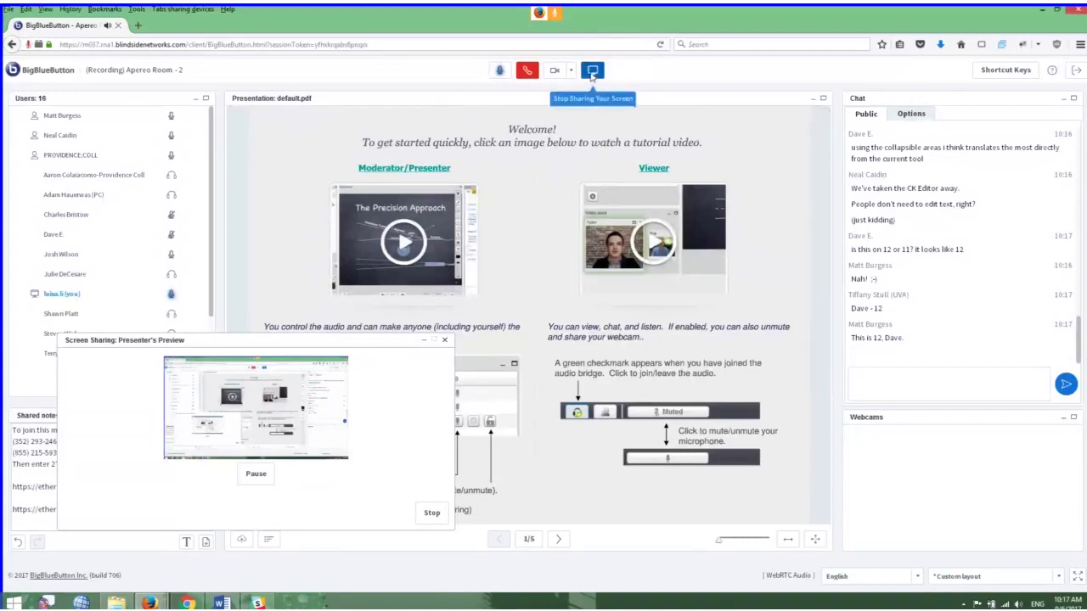
{"action": "left_click", "coordinate": [593, 71]}
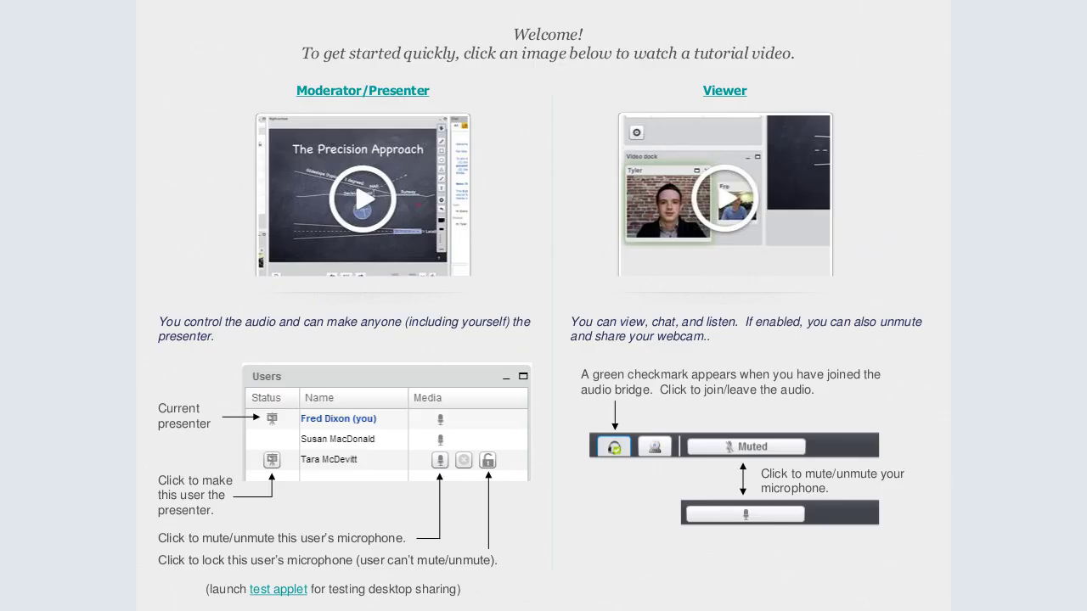